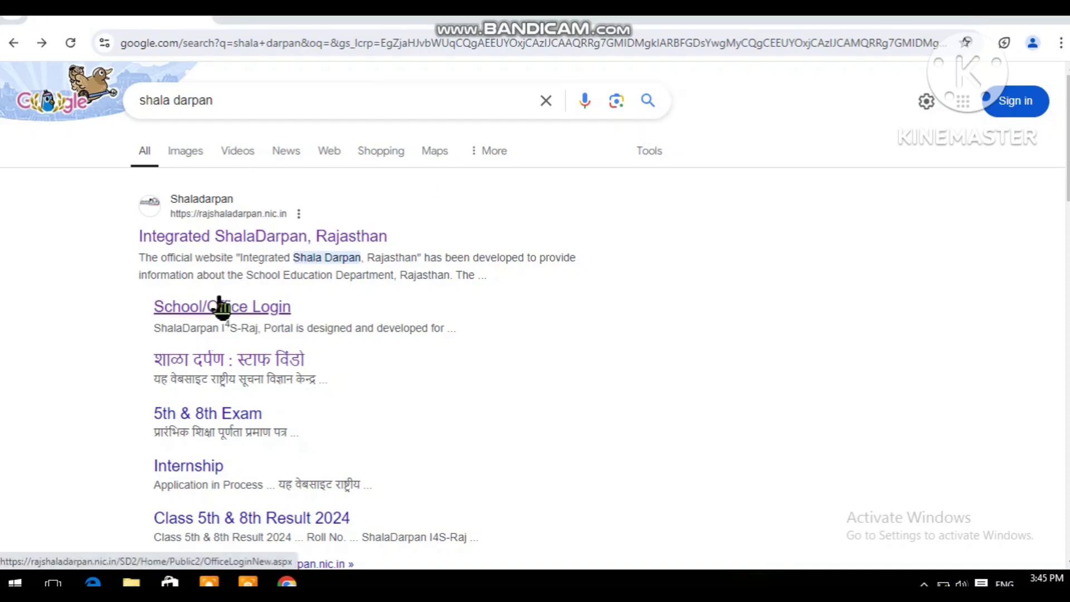
# Open the Integrated ShalaDarpan, Rajasthan website and go to the sign-in page of its खेलकूद प्रतियोगिता sports portal
pyautogui.click(243, 244)
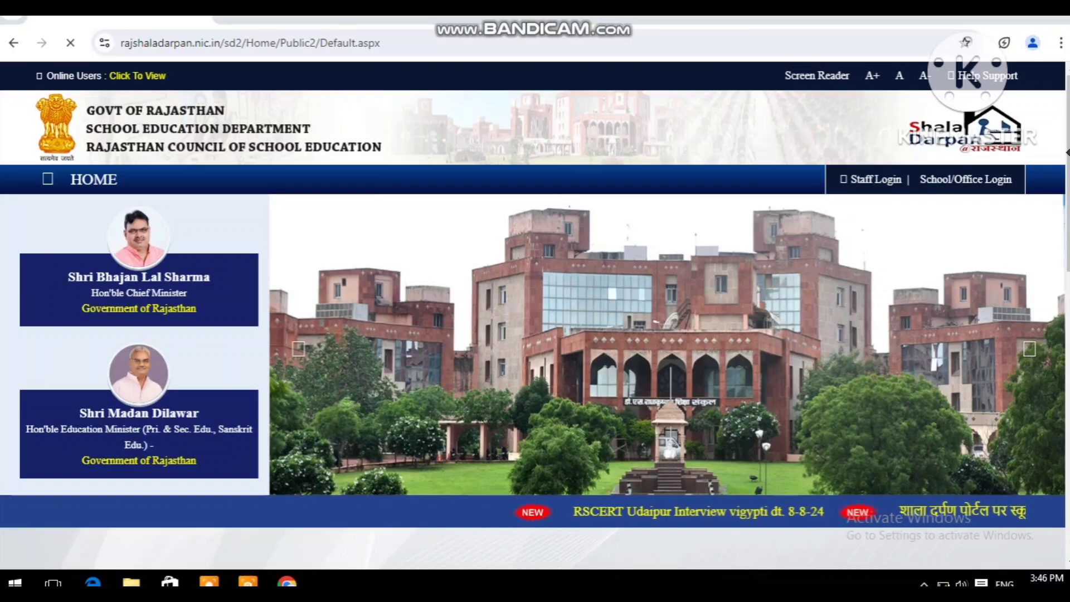
pyautogui.scroll(-3, 535, 279)
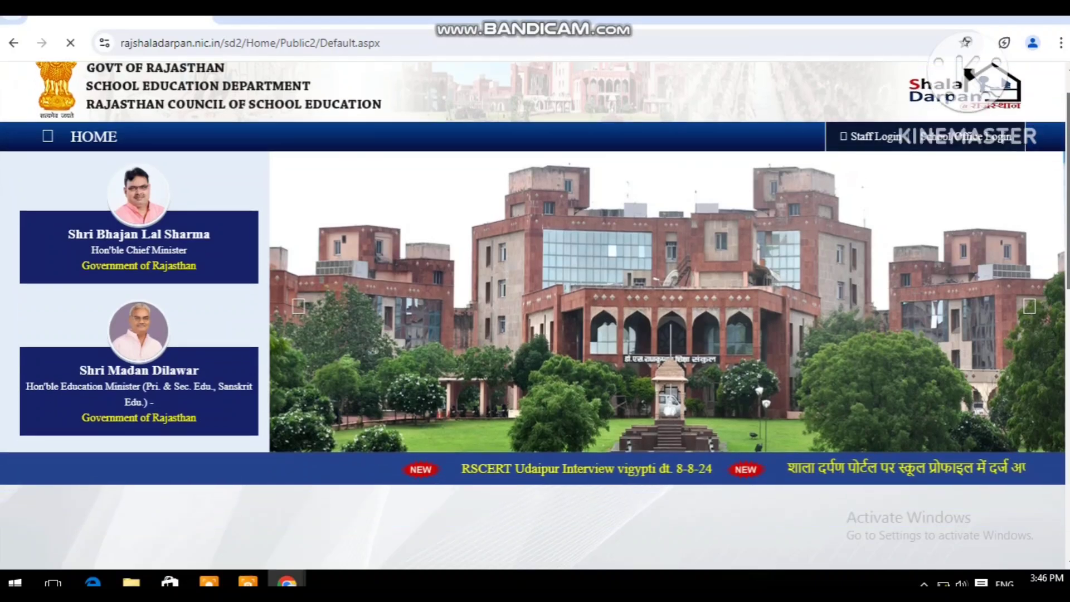
pyautogui.scroll(-2, 535, 329)
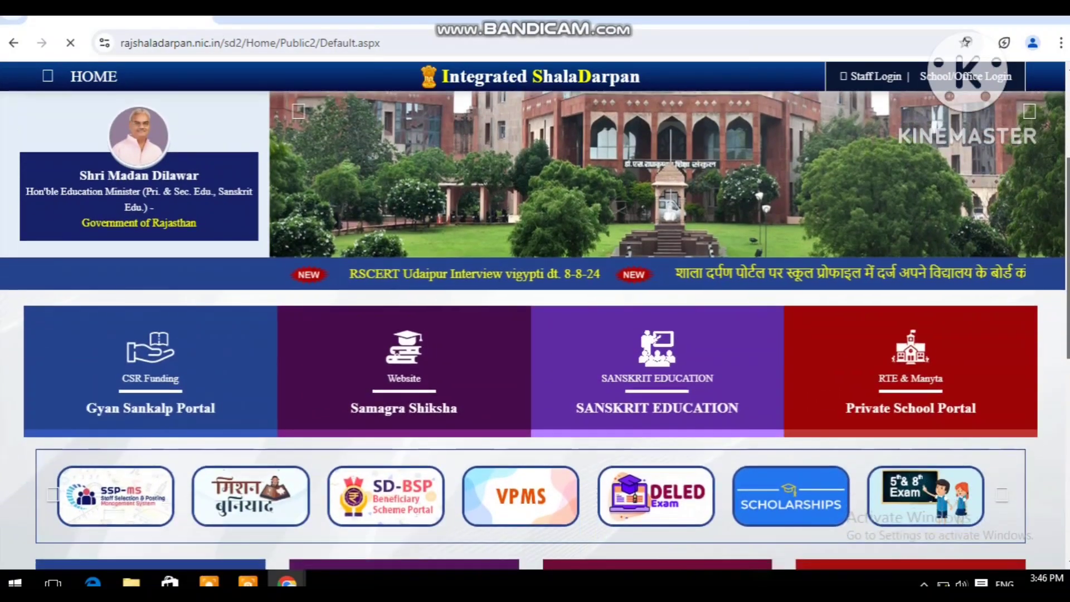
pyautogui.scroll(-2, 535, 329)
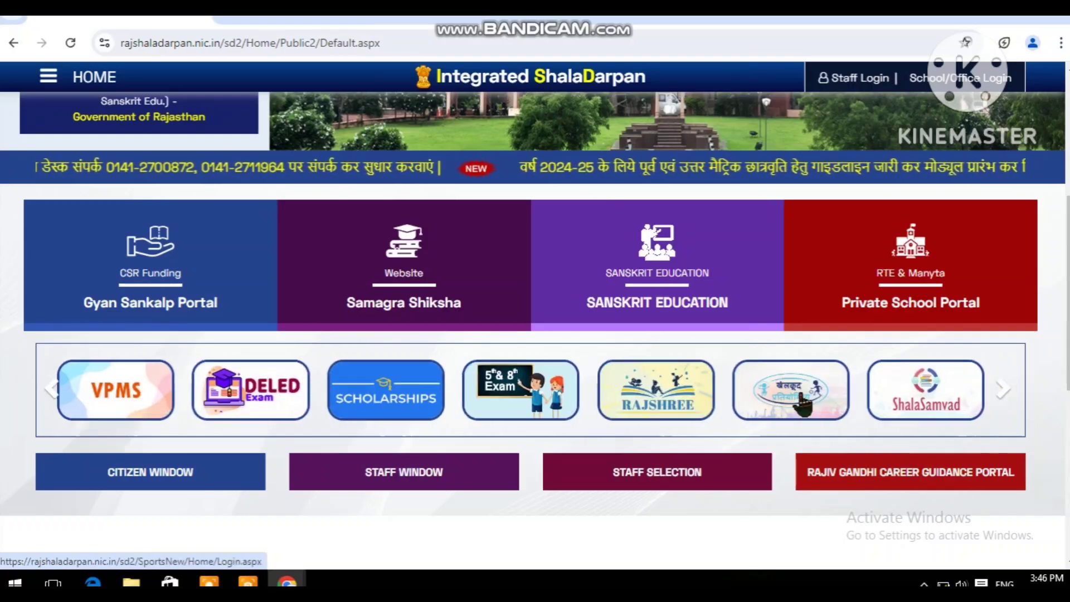
pyautogui.click(790, 396)
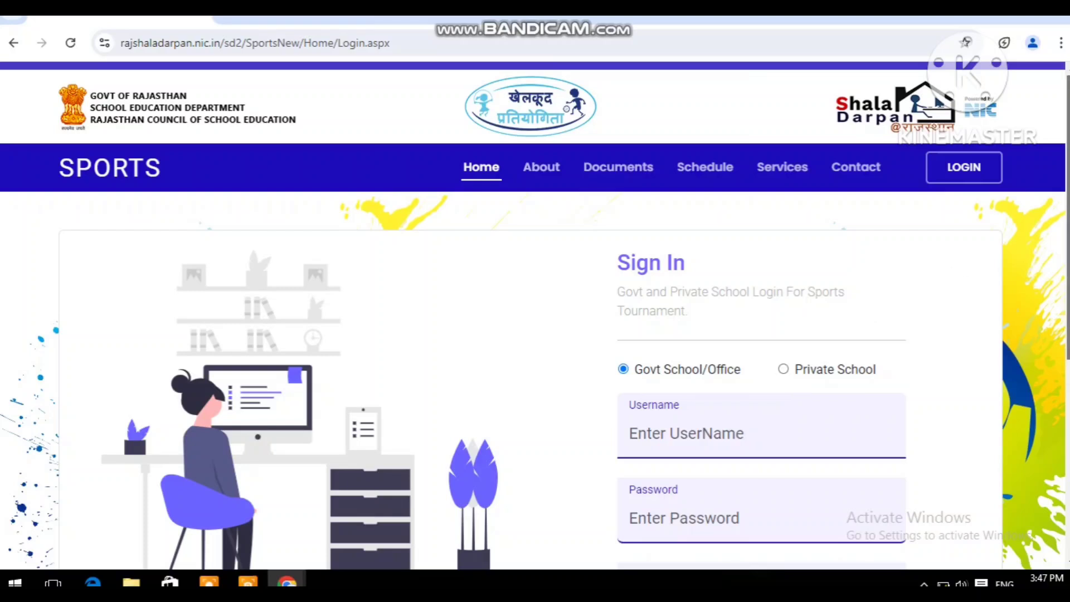
pyautogui.scroll(-2, 535, 379)
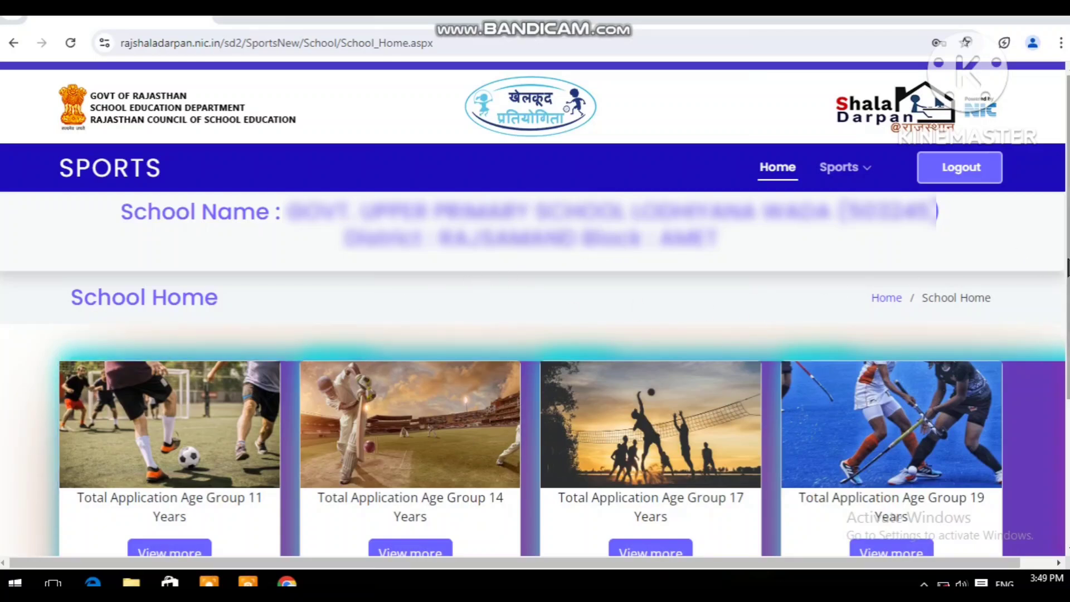
# Open the sports tournament's Fill Application Form page from the school home page
pyautogui.moveTo(1062, 277); pyautogui.dragTo(1062, 333)
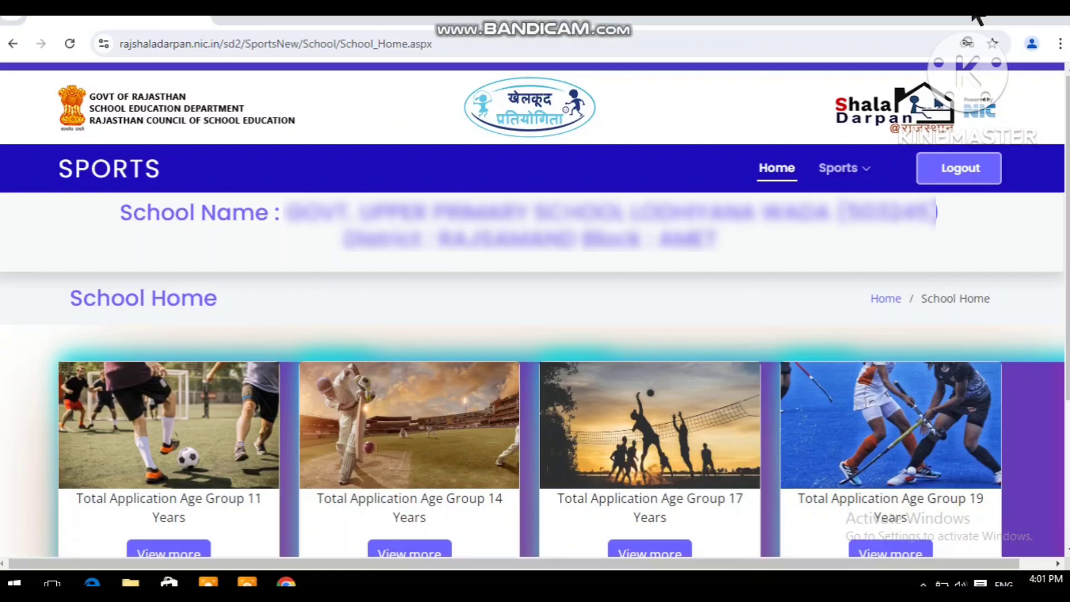
pyautogui.moveTo(847, 189)
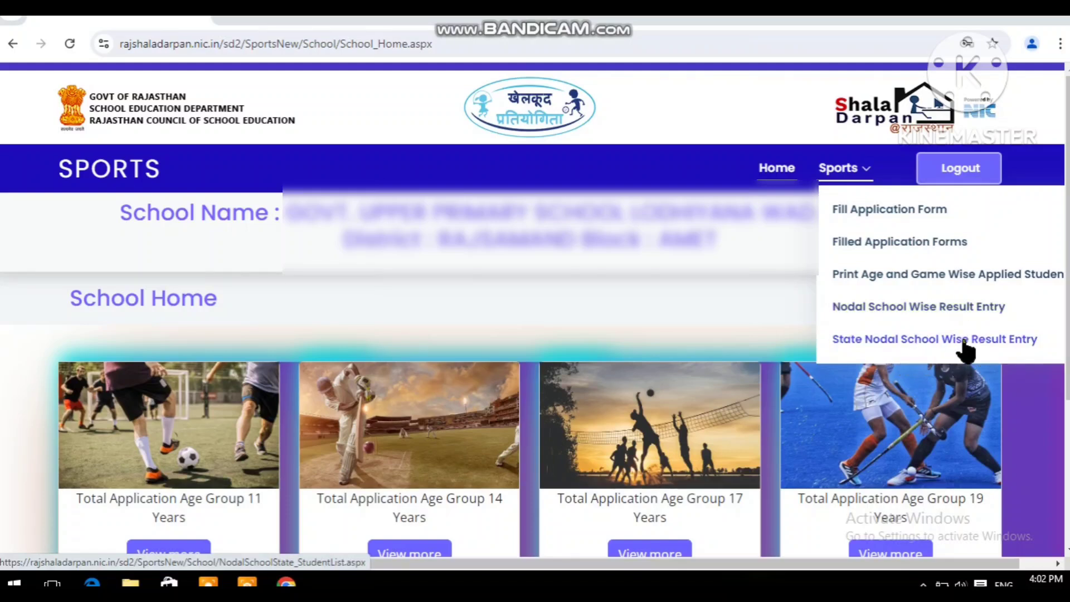
pyautogui.click(856, 212)
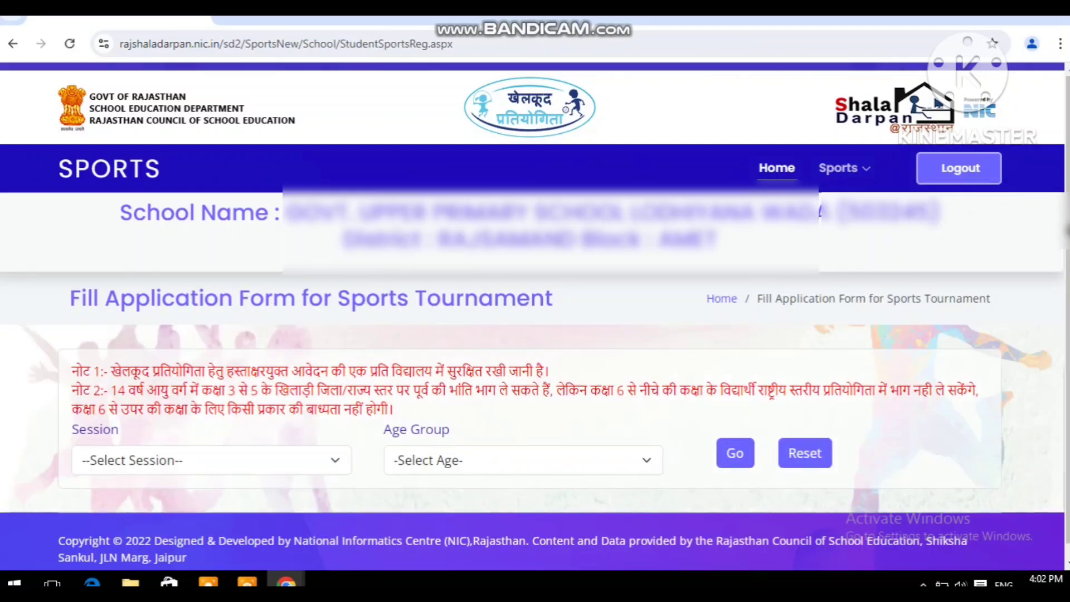
# Load the student list for session 2024-25 and the 14 वर्ष age group
pyautogui.scroll(-1, 417, 337)
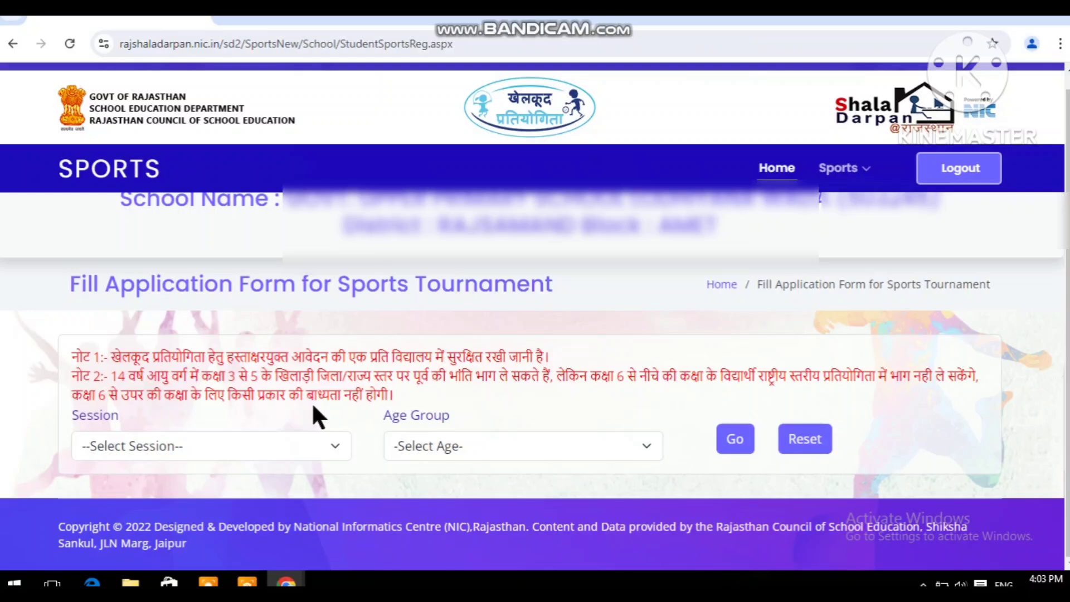
pyautogui.click(271, 453)
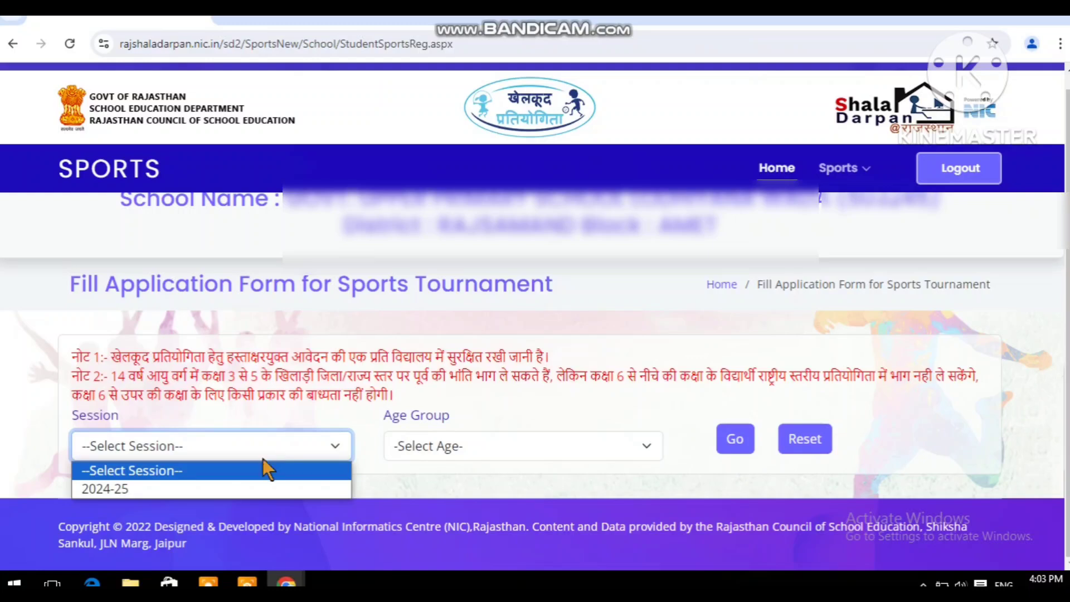
pyautogui.click(251, 485)
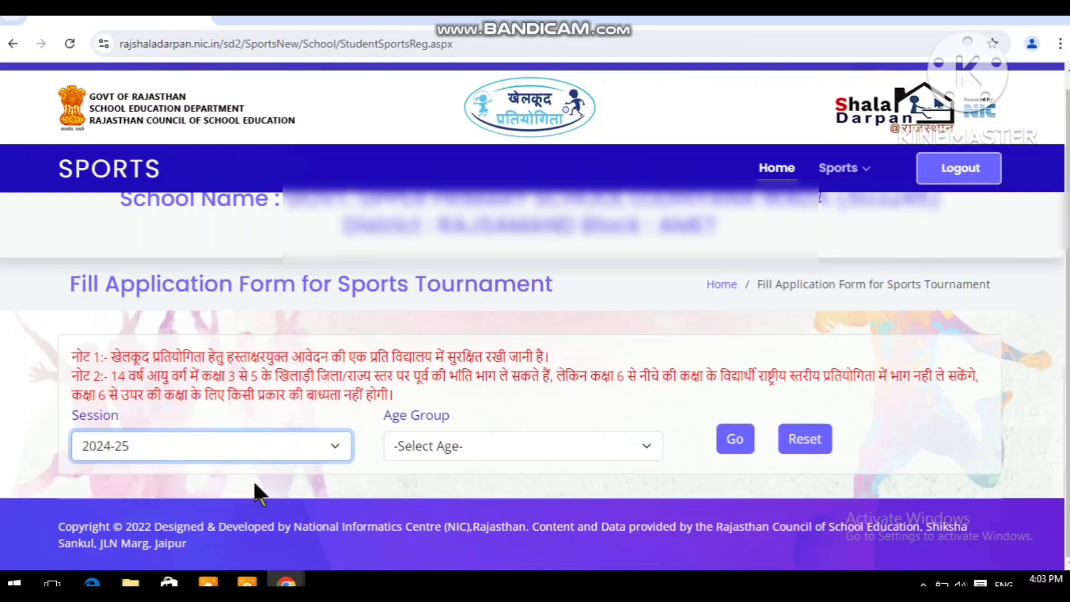
pyautogui.click(453, 448)
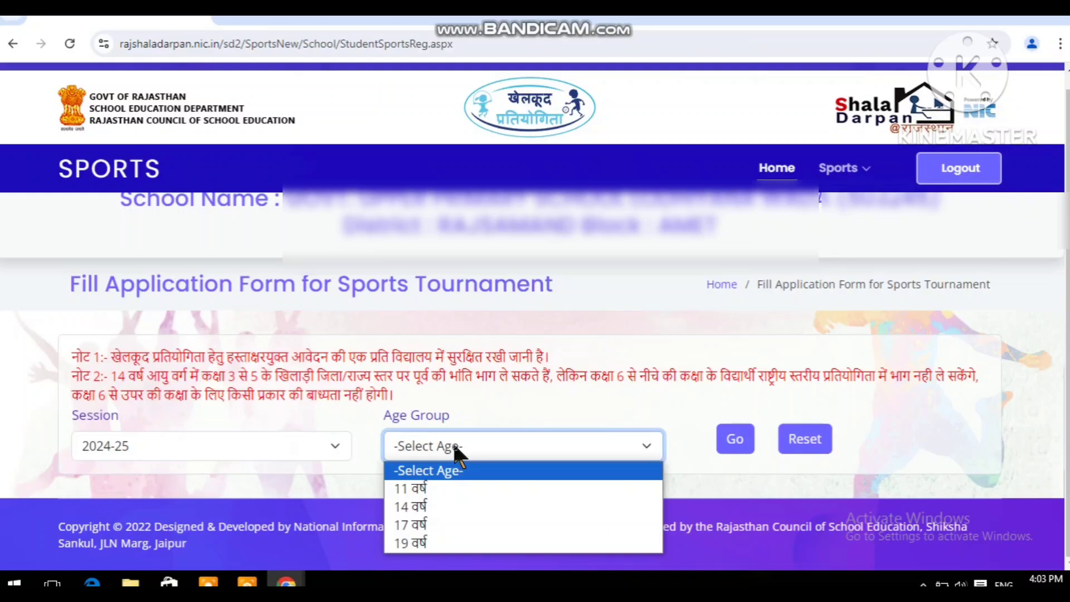
pyautogui.click(441, 508)
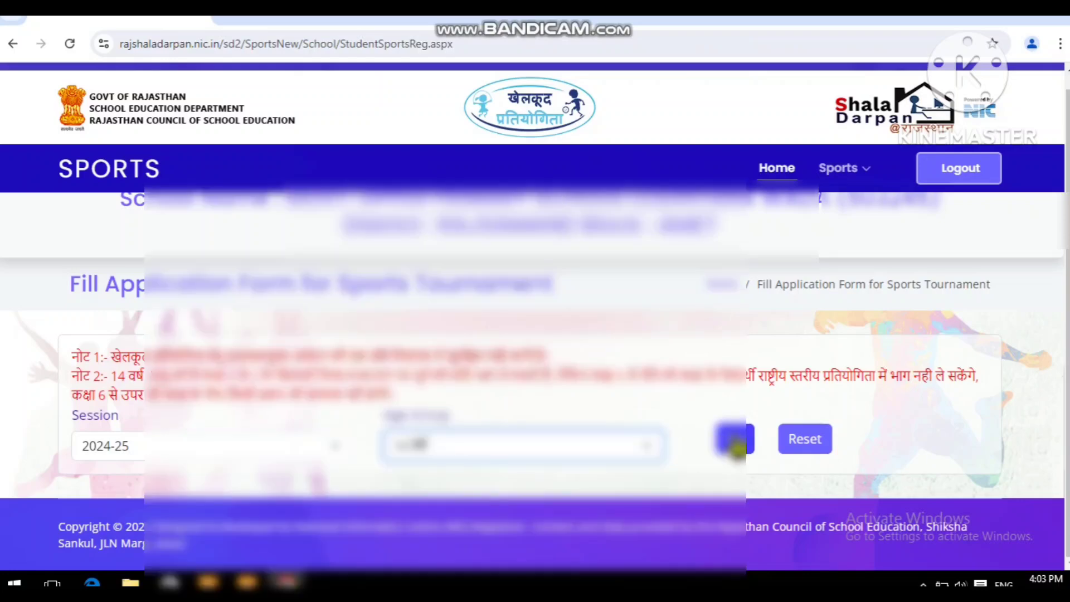
pyautogui.click(735, 440)
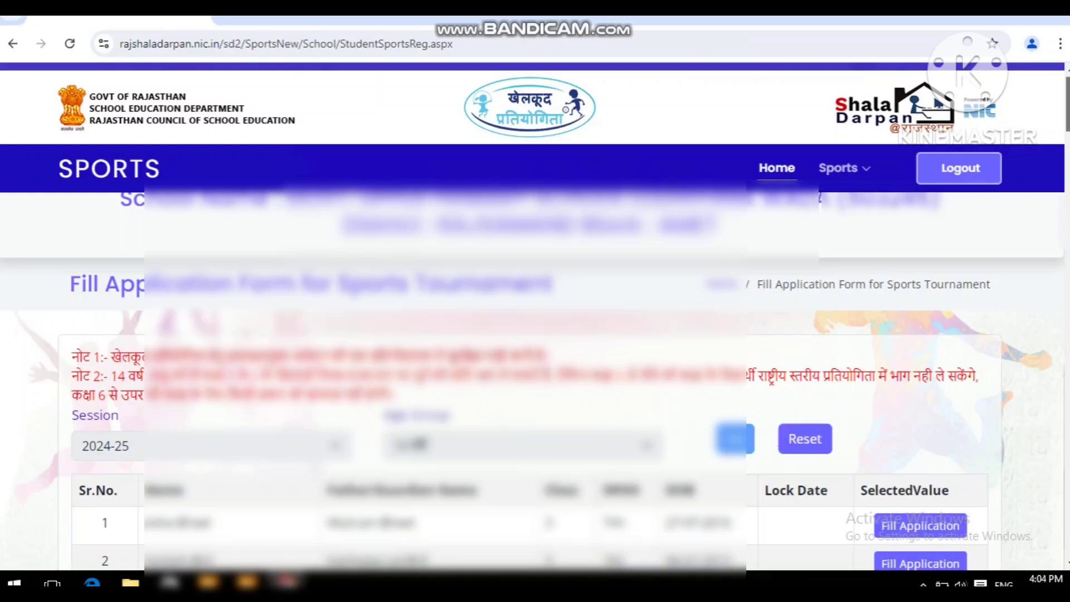
# Open the application form for the last student in the list, serial number 102
pyautogui.scroll(-5, 535, 379)
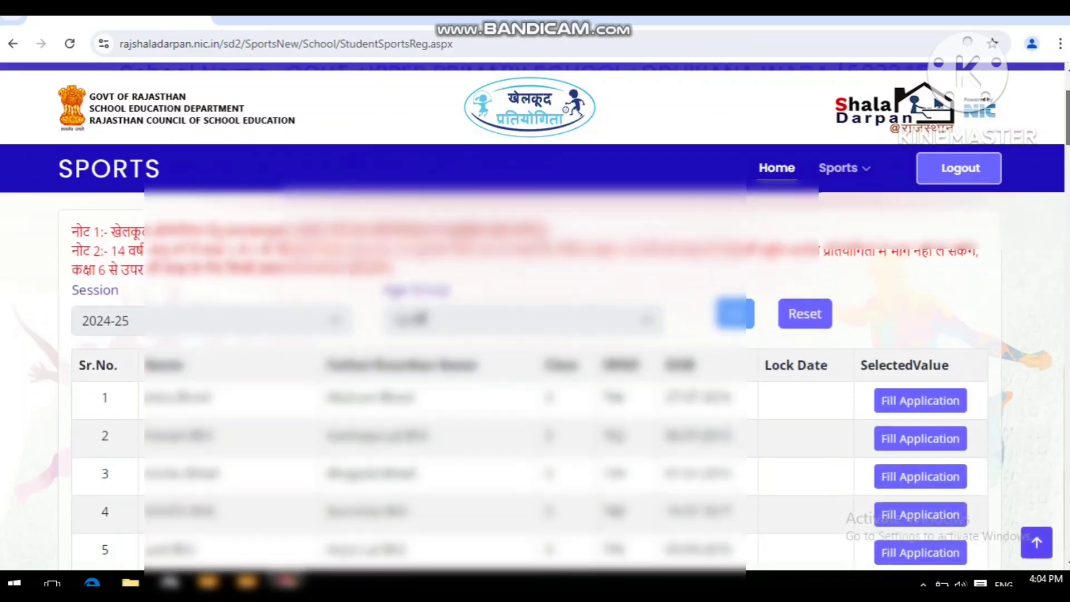
pyautogui.scroll(-8, 535, 379)
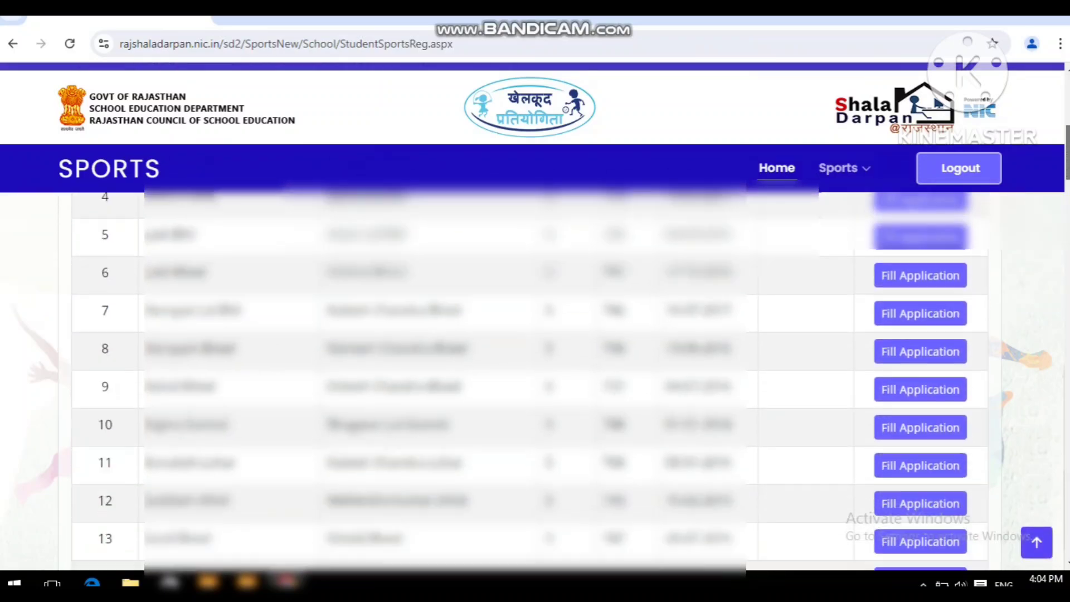
pyautogui.scroll(-5, 535, 379)
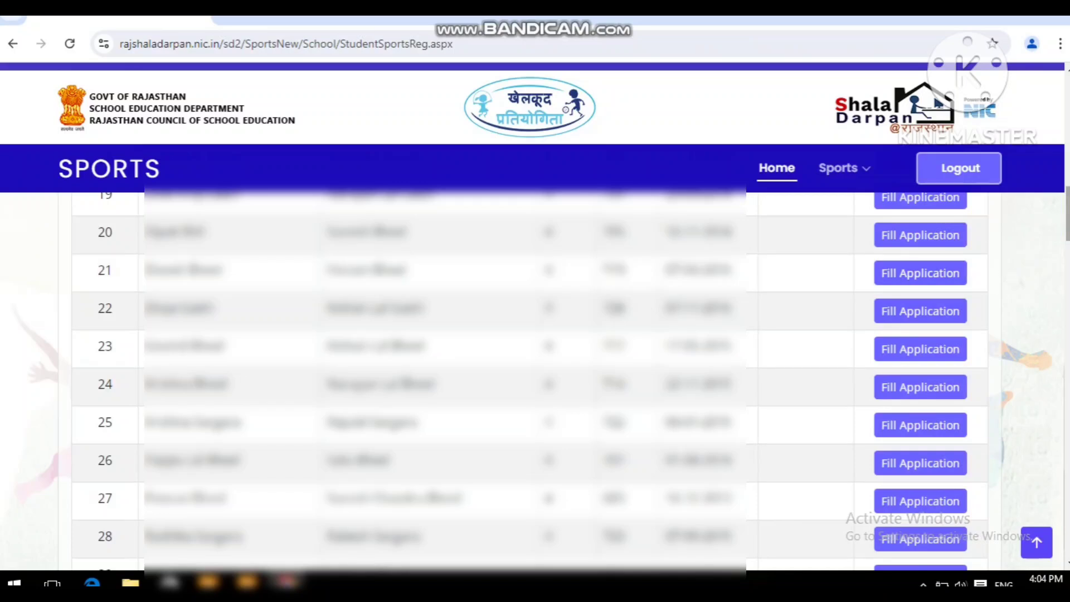
pyautogui.scroll(-12, 1068, 215)
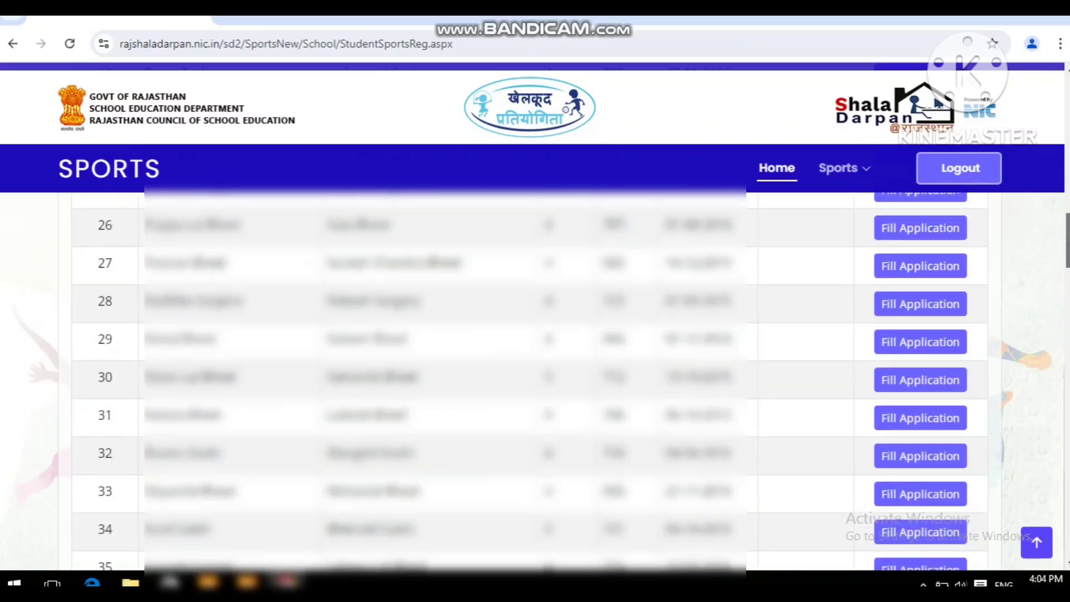
pyautogui.scroll(-15, 1068, 301)
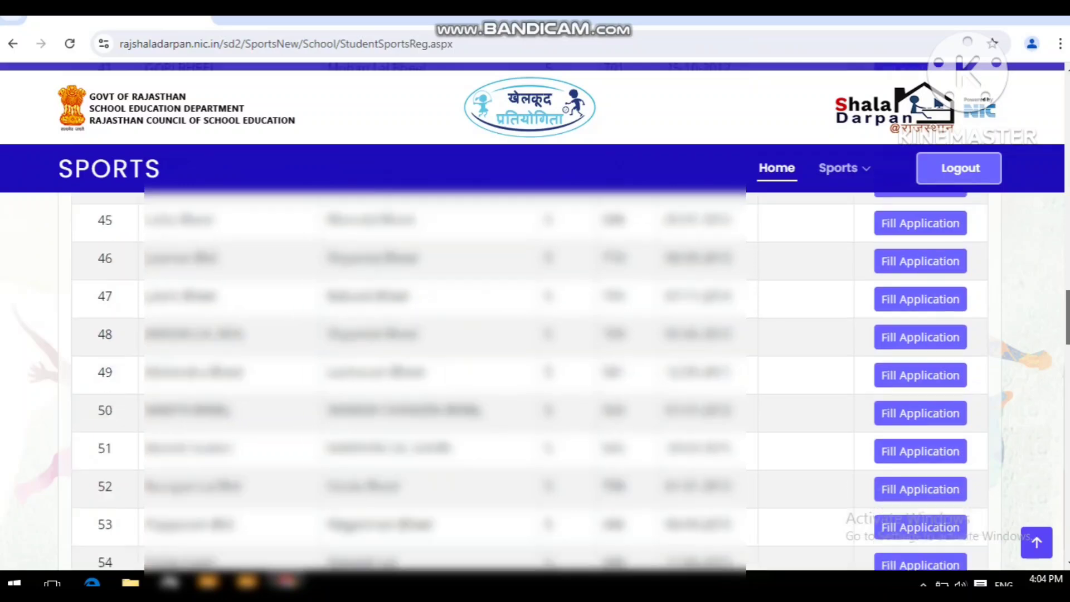
pyautogui.scroll(-20, 1067, 391)
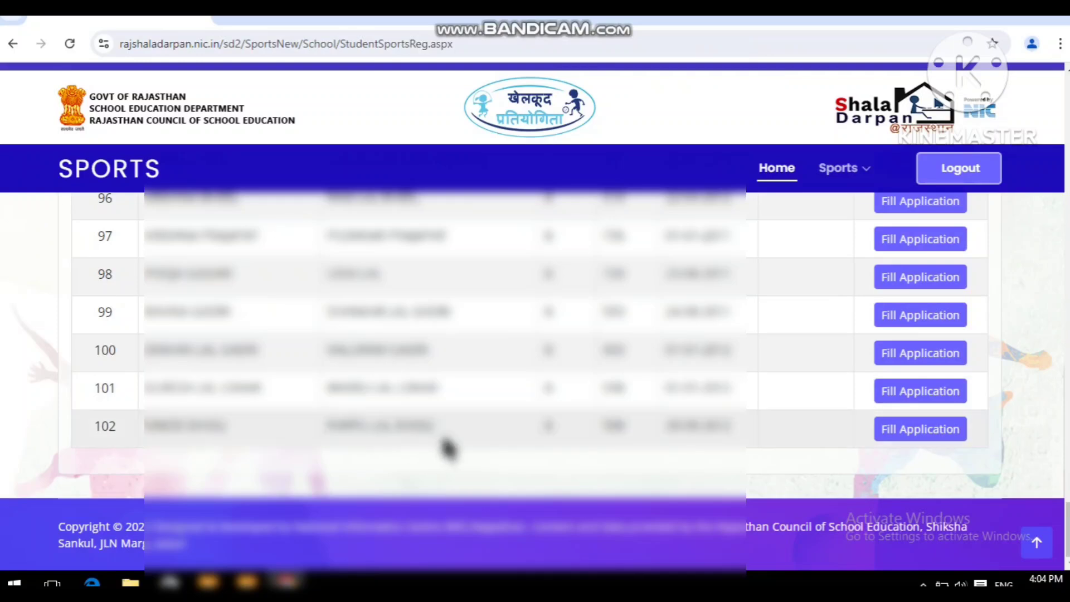
pyautogui.click(914, 435)
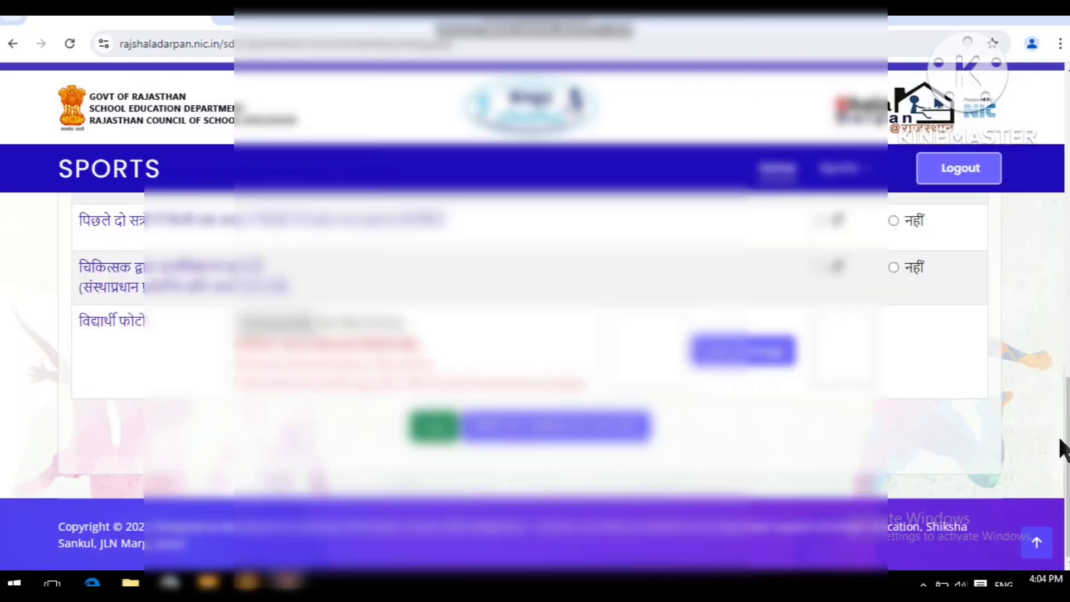
# Examine the student's prefilled details and the attendance percentage, identification mark and participation fields of the application form
pyautogui.scroll(8, 1065, 310)
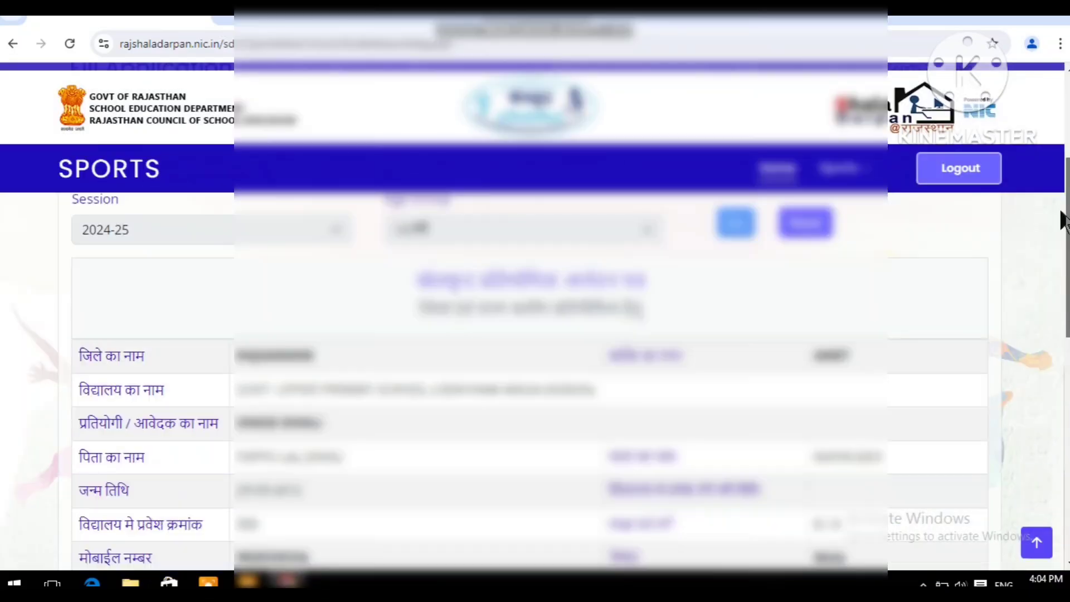
pyautogui.moveTo(1063, 221)
pyautogui.mouseDown()
pyautogui.moveTo(1063, 164)
pyautogui.moveTo(1068, 240)
pyautogui.mouseUp()
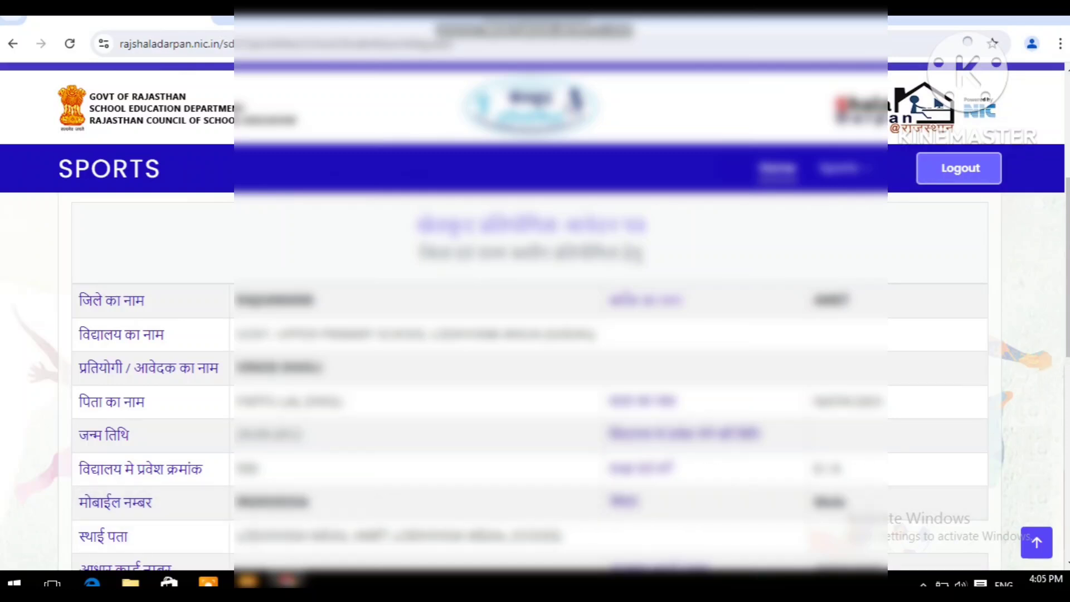
pyautogui.scroll(-3, 570, 381)
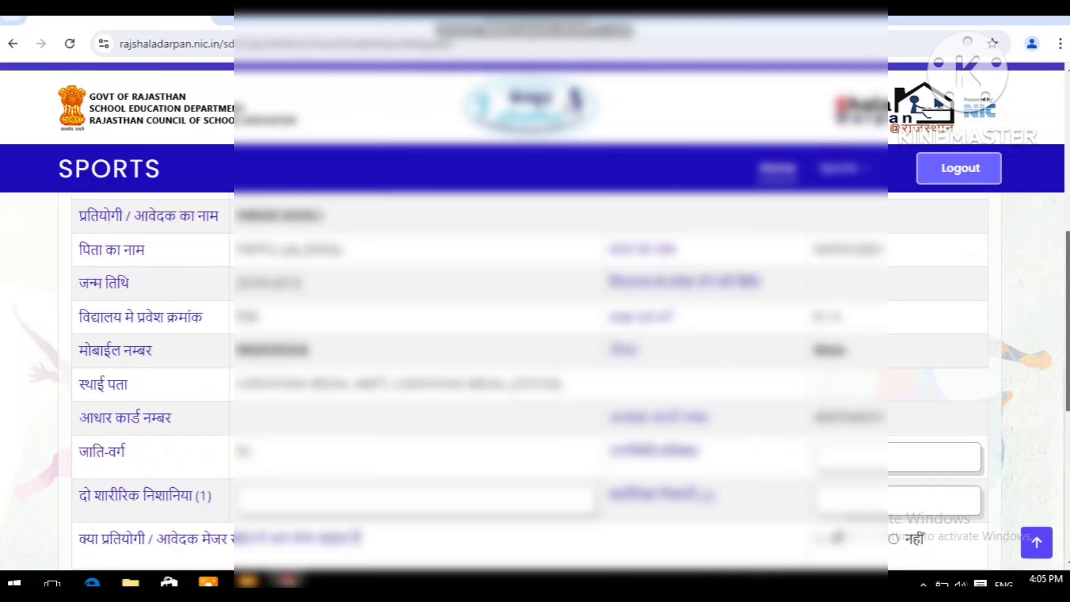
pyautogui.scroll(-1, 705, 373)
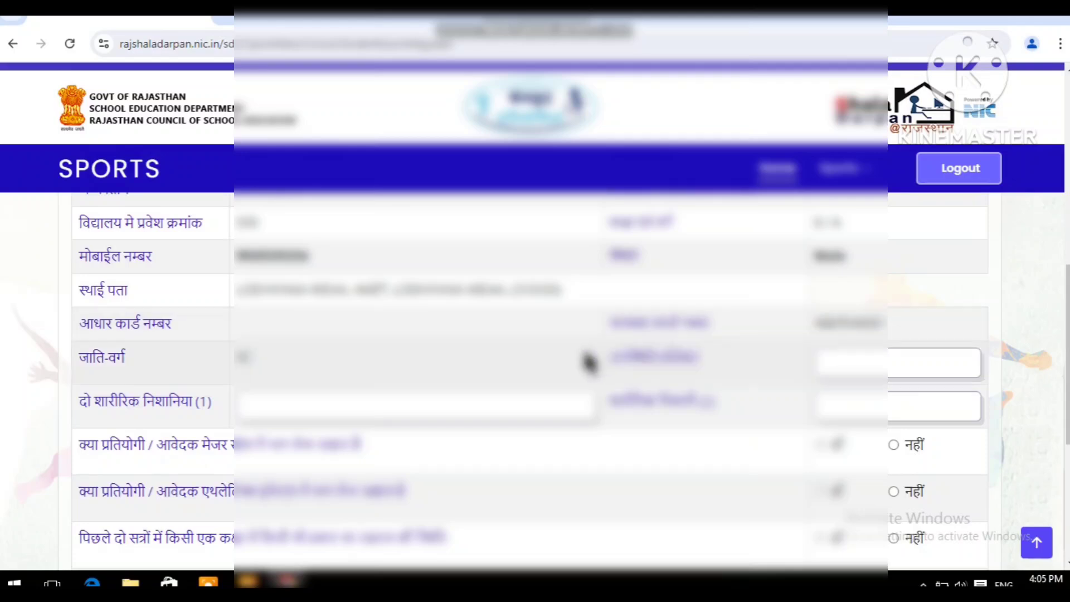
pyautogui.click(838, 360)
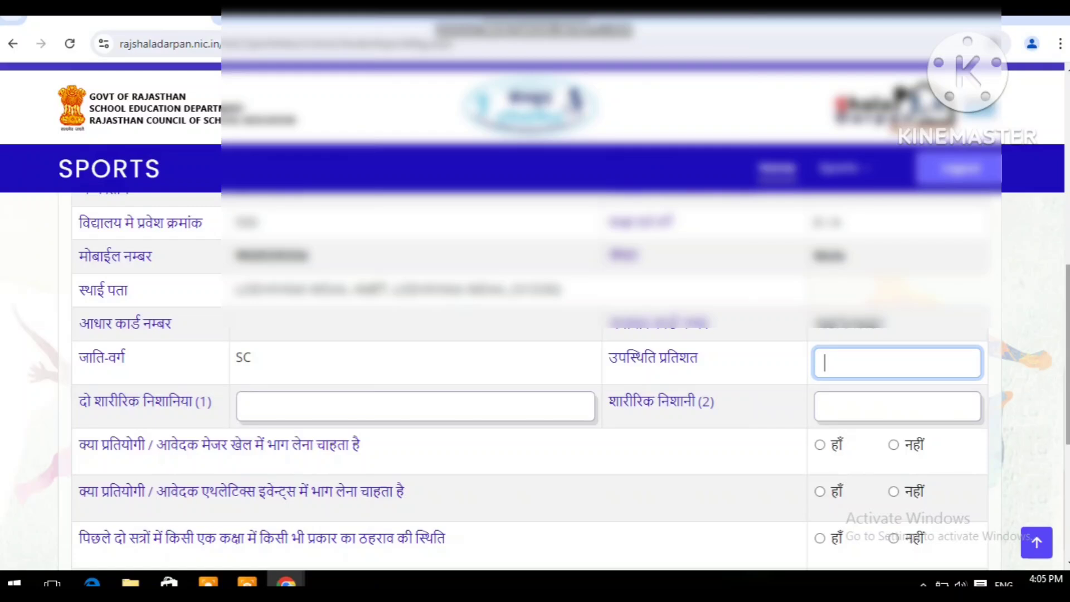
pyautogui.scroll(-3, 704, 357)
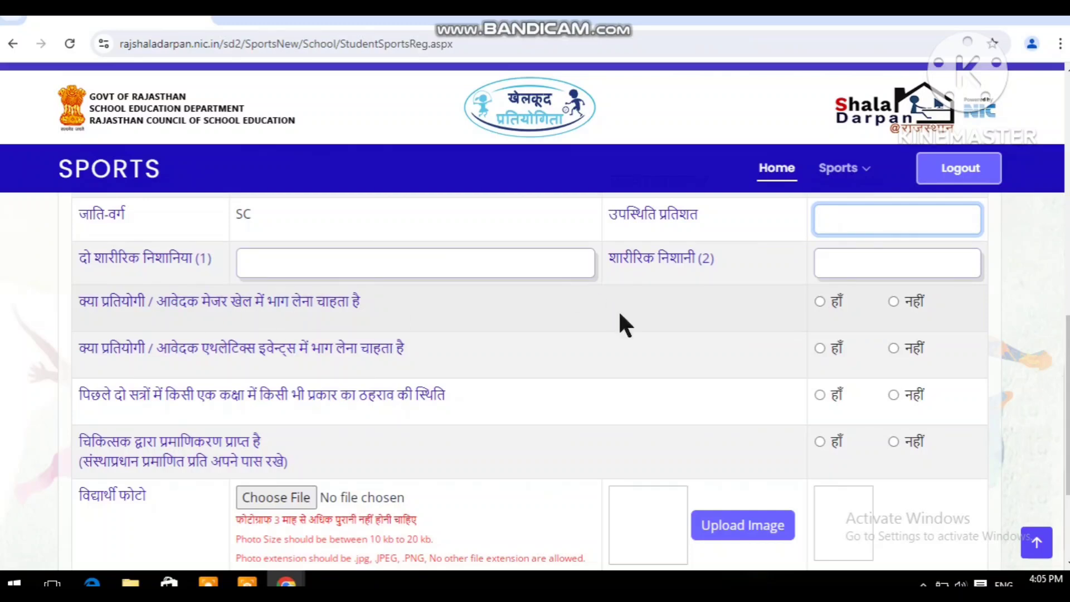
# Answer हाँ to major game participation and choose आस्थे-डू-अखाड़ा (Asthe-do-Arena) as the game
pyautogui.click(820, 302)
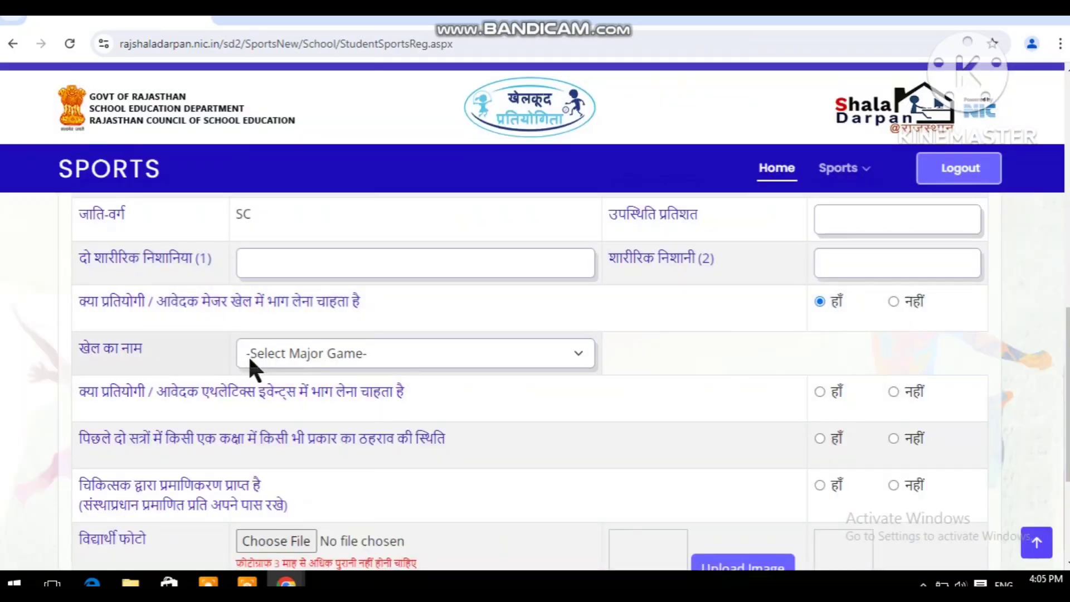
pyautogui.click(282, 356)
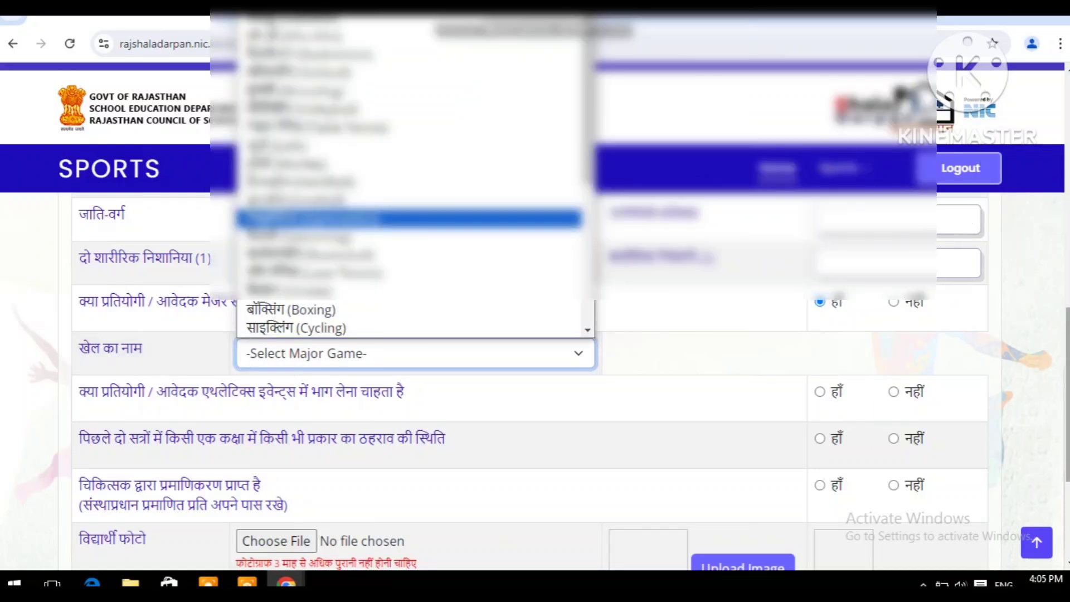
pyautogui.scroll(2, 1039, 319)
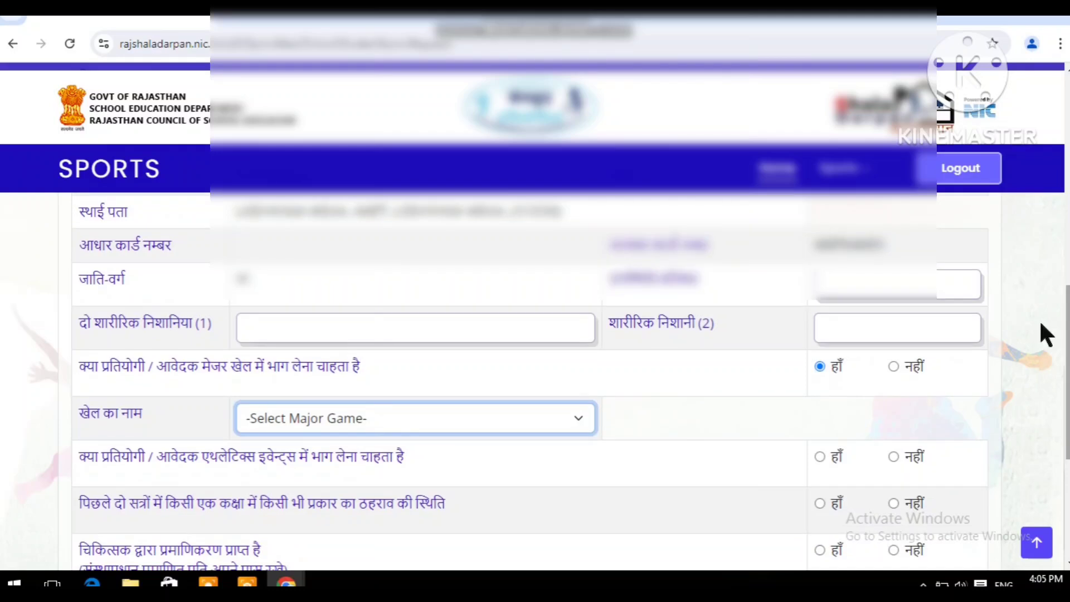
pyautogui.click(540, 422)
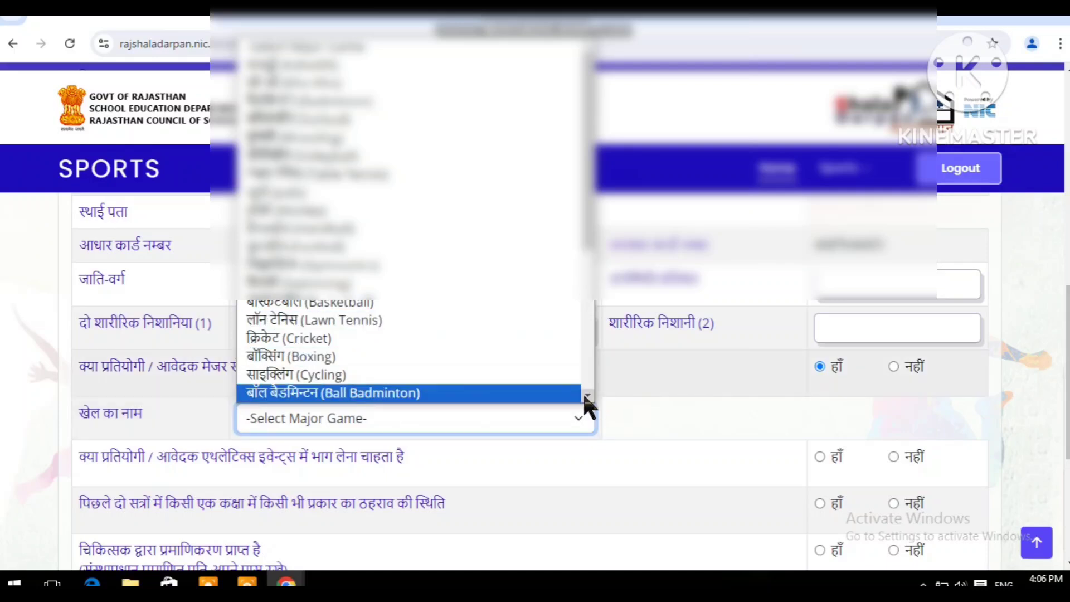
pyautogui.moveTo(588, 396); pyautogui.dragTo(588, 396)
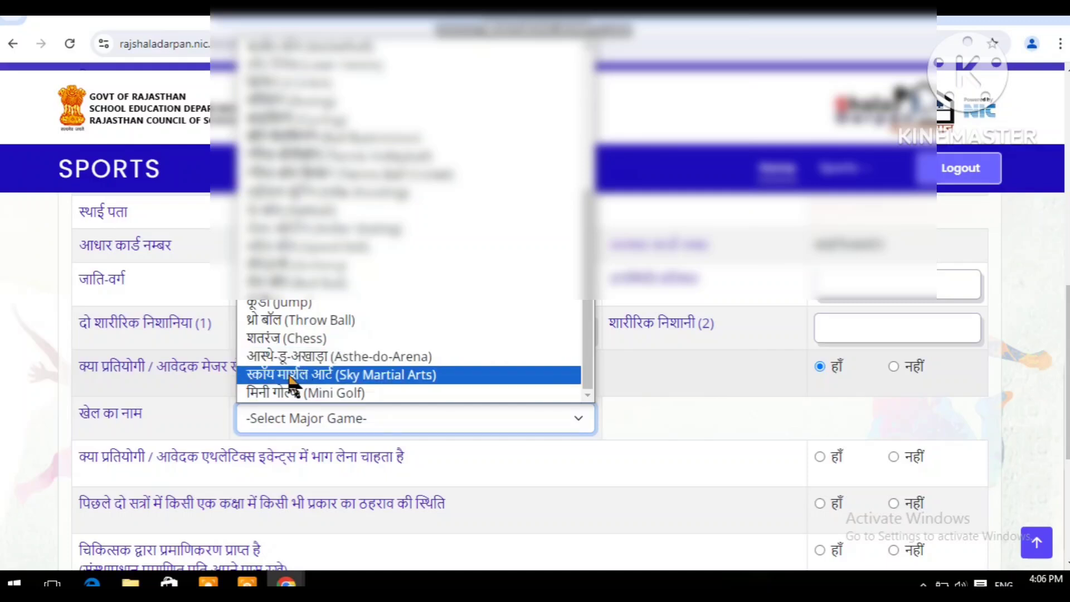
pyautogui.click(526, 361)
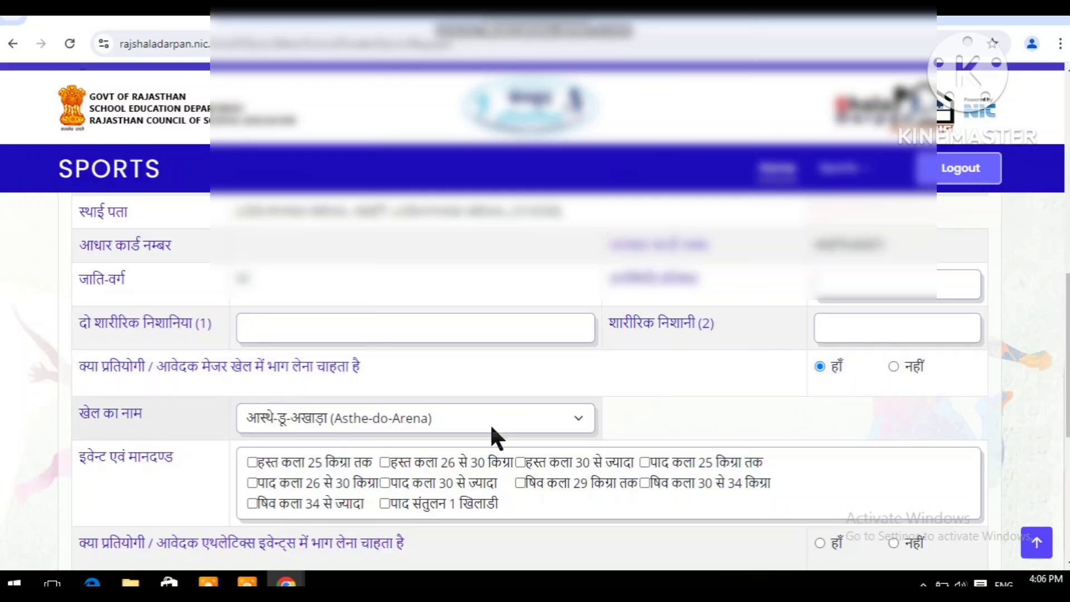
# Change the game to कबड्डी (Kabaddi) and select the 51 किग्रा अधिकतम event
pyautogui.click(491, 427)
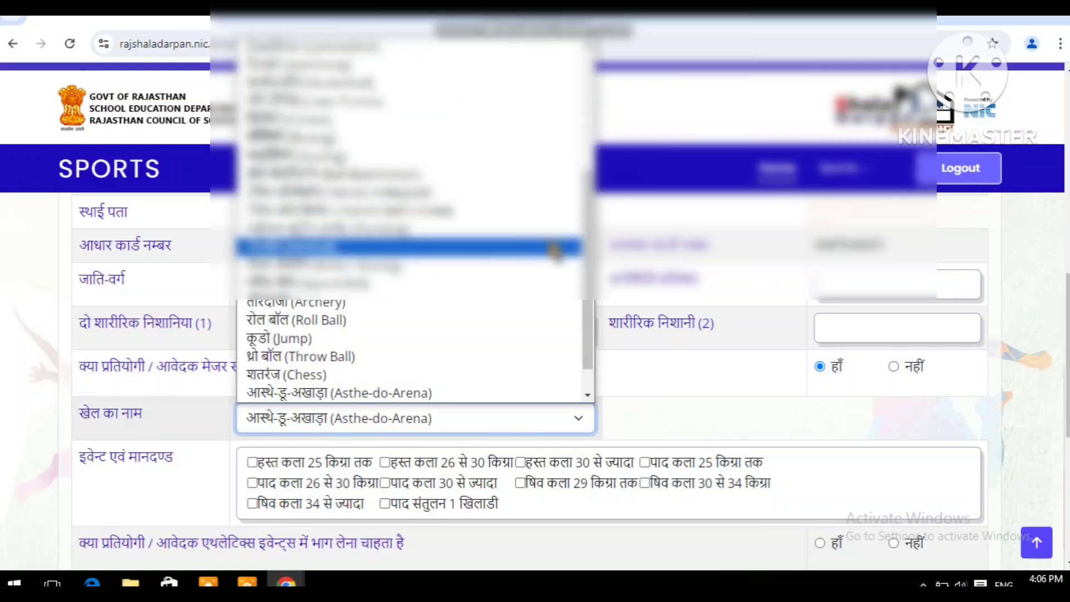
pyautogui.moveTo(588, 259); pyautogui.dragTo(585, 134)
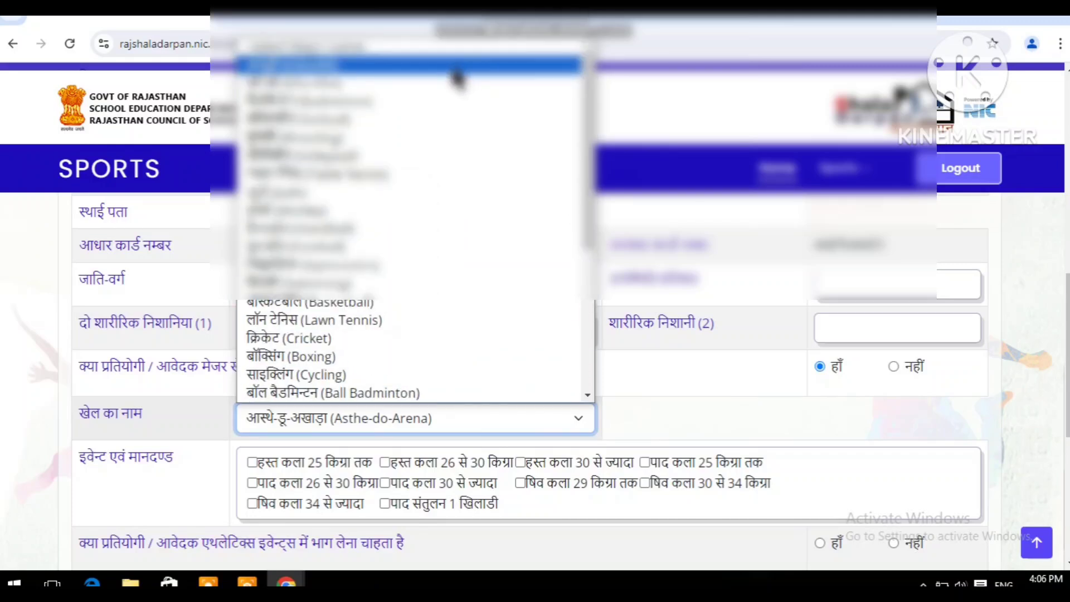
pyautogui.click(456, 69)
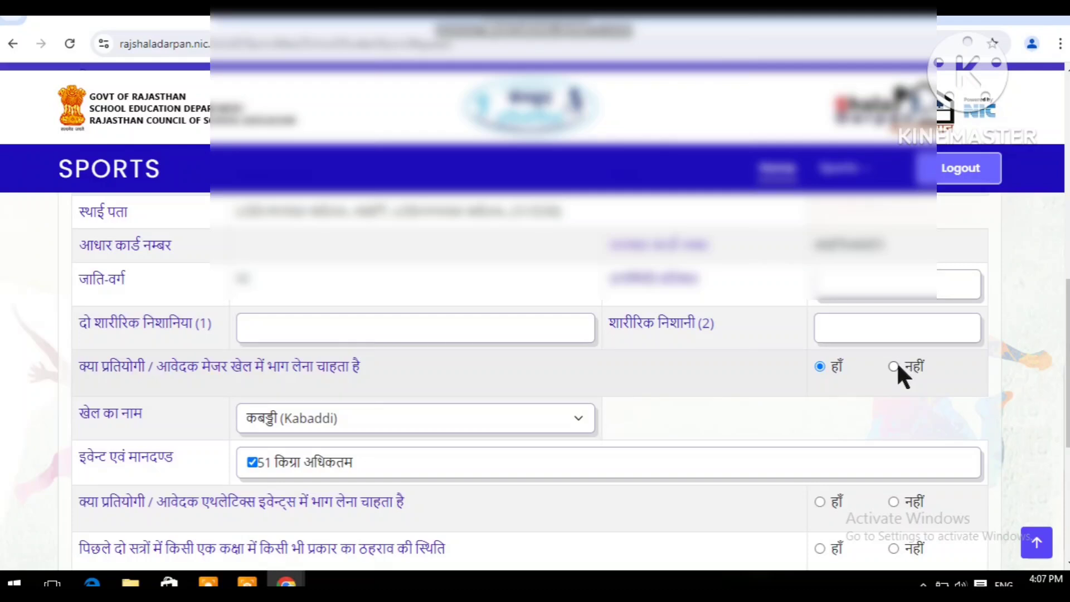
# Answer नहीं to major game participation and हाँ to athletics participation, selecting the 100 मीटर दौड़ (13.50 सैकण्ड) event
pyautogui.click(894, 367)
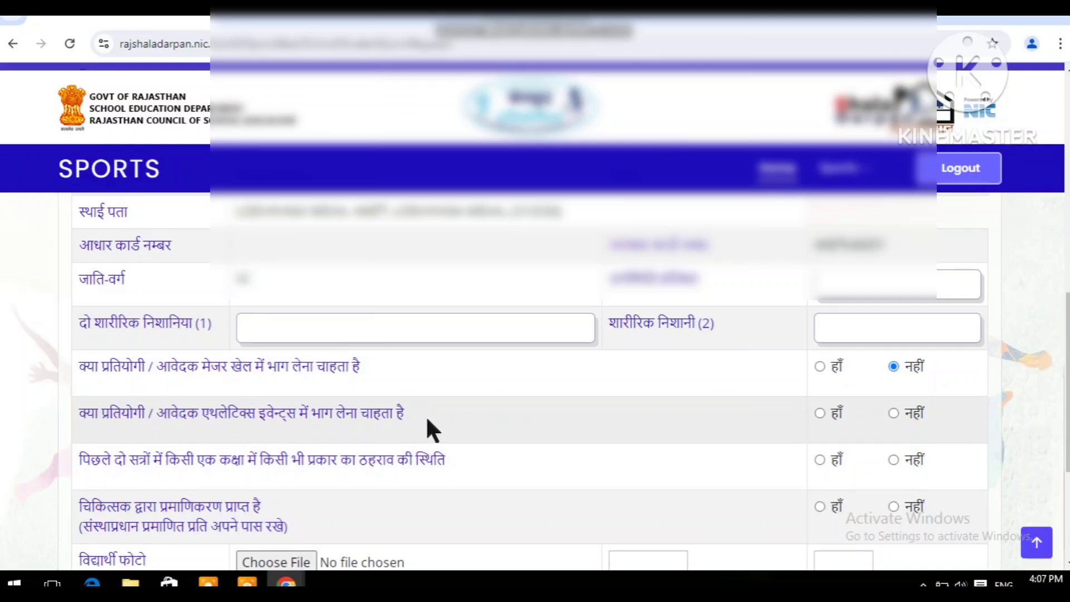
pyautogui.click(819, 414)
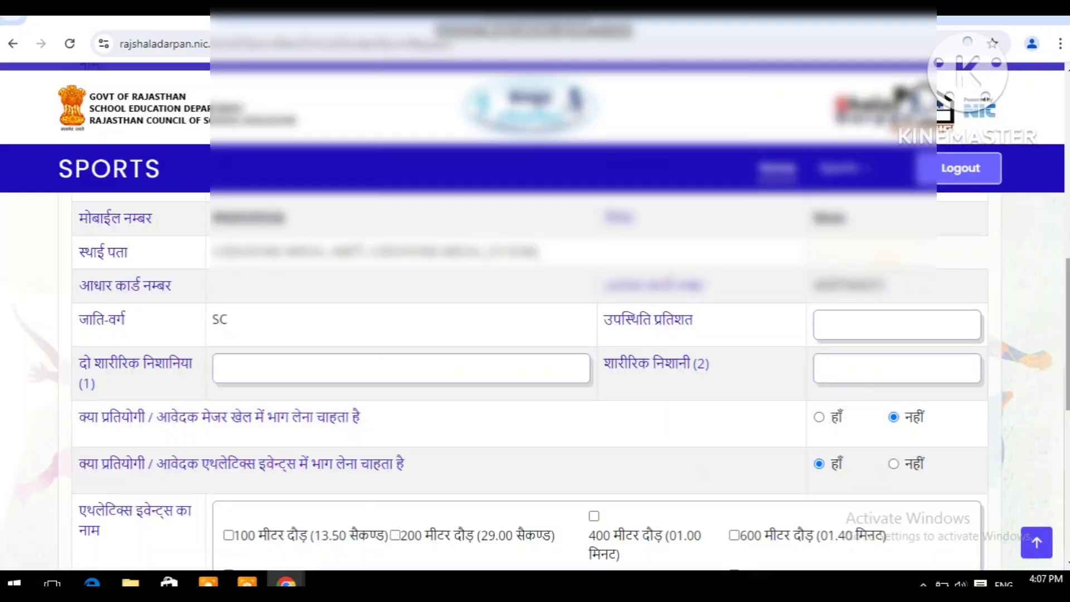
pyautogui.scroll(-4, 530, 380)
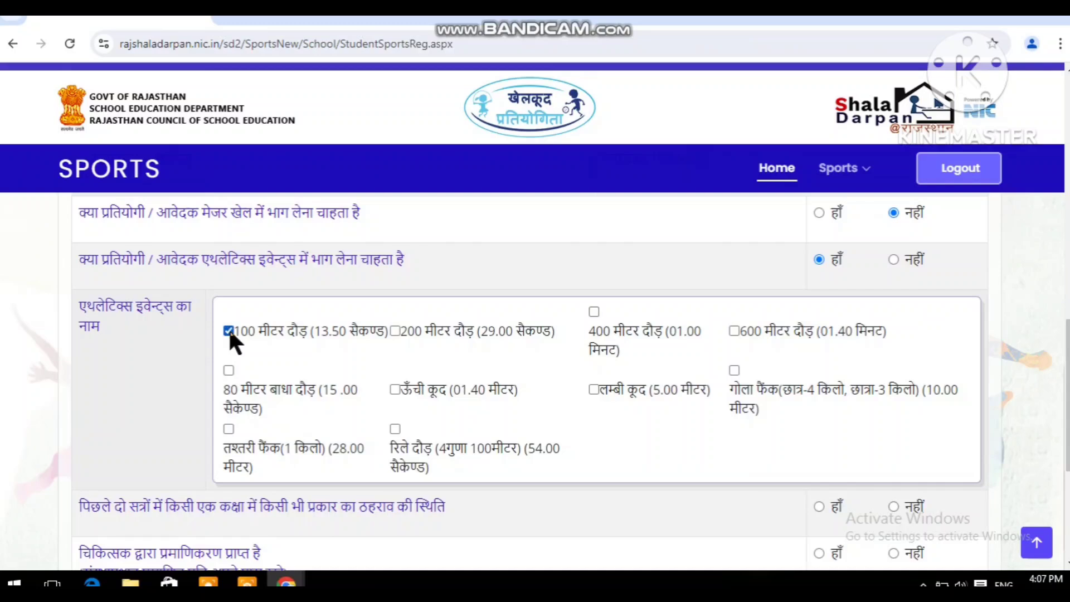
# Answer नहीं to class retention in the last two sessions and हाँ to certification by a doctor
pyautogui.click(819, 506)
pyautogui.scroll(-1, 812, 250)
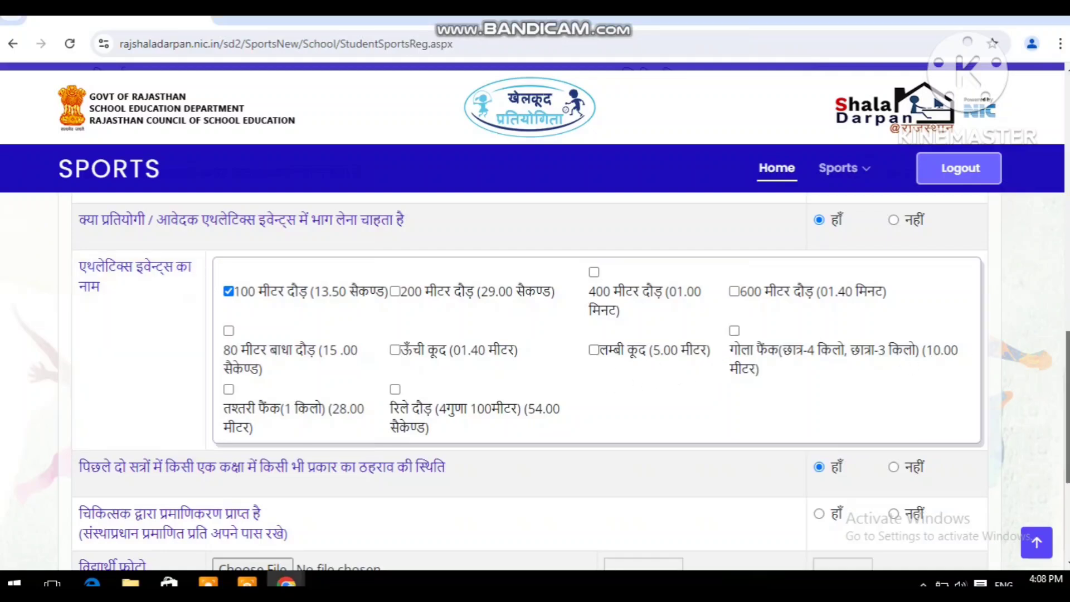
pyautogui.scroll(-2, 529, 382)
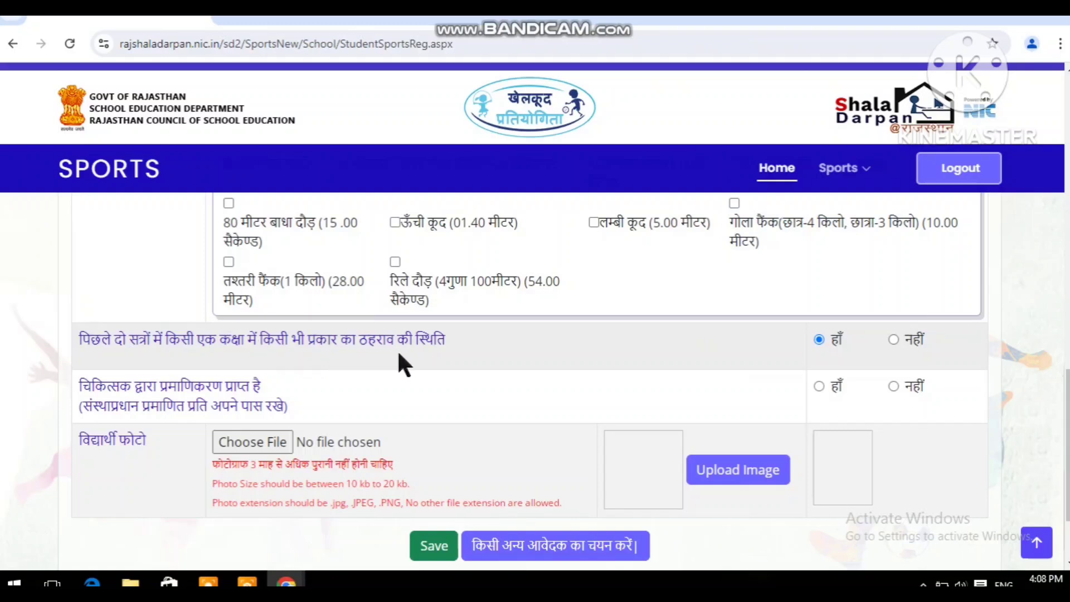
pyautogui.click(894, 338)
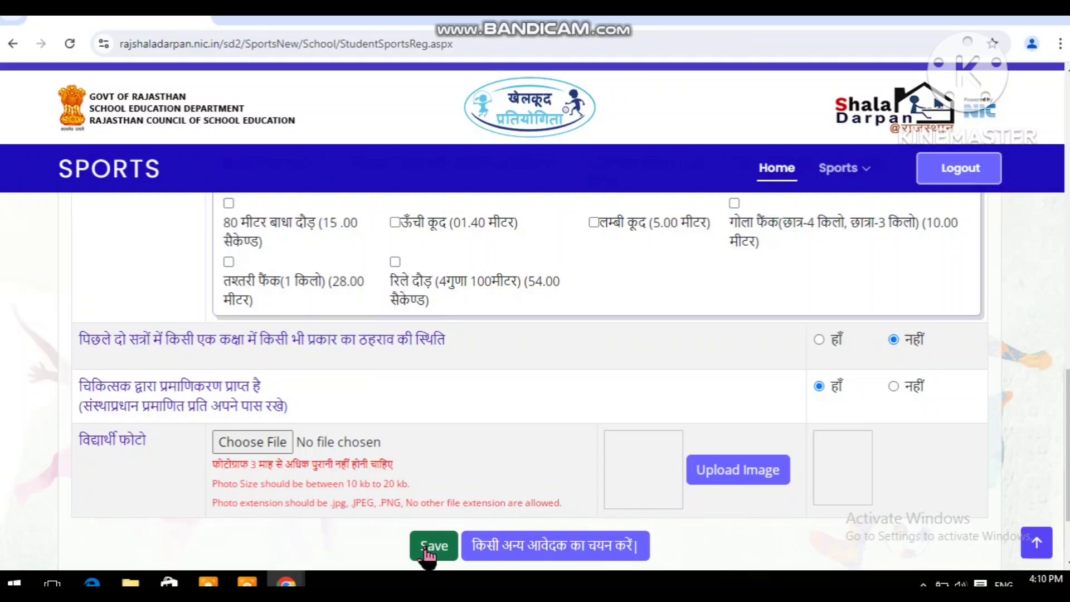
# Leave the application form for the student list to choose another applicant, and bring up the Sports options
pyautogui.click(508, 552)
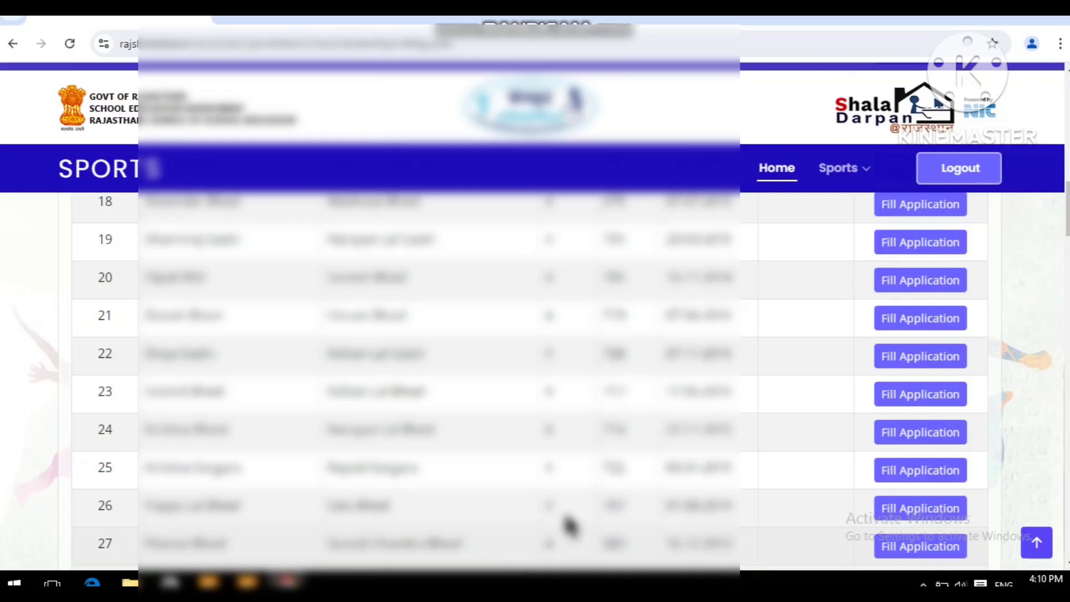
pyautogui.moveTo(857, 181)
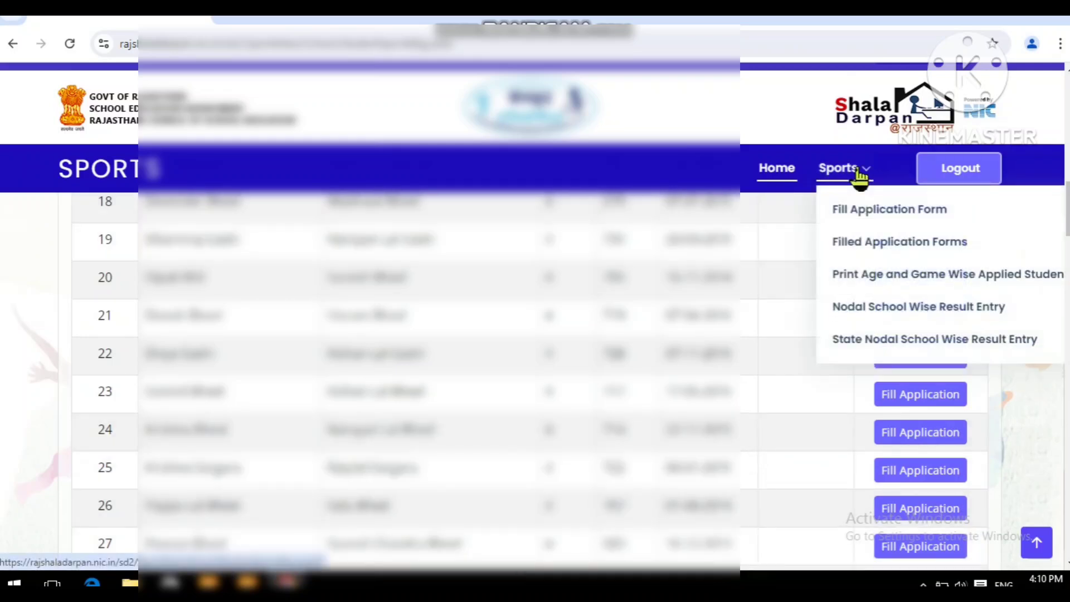